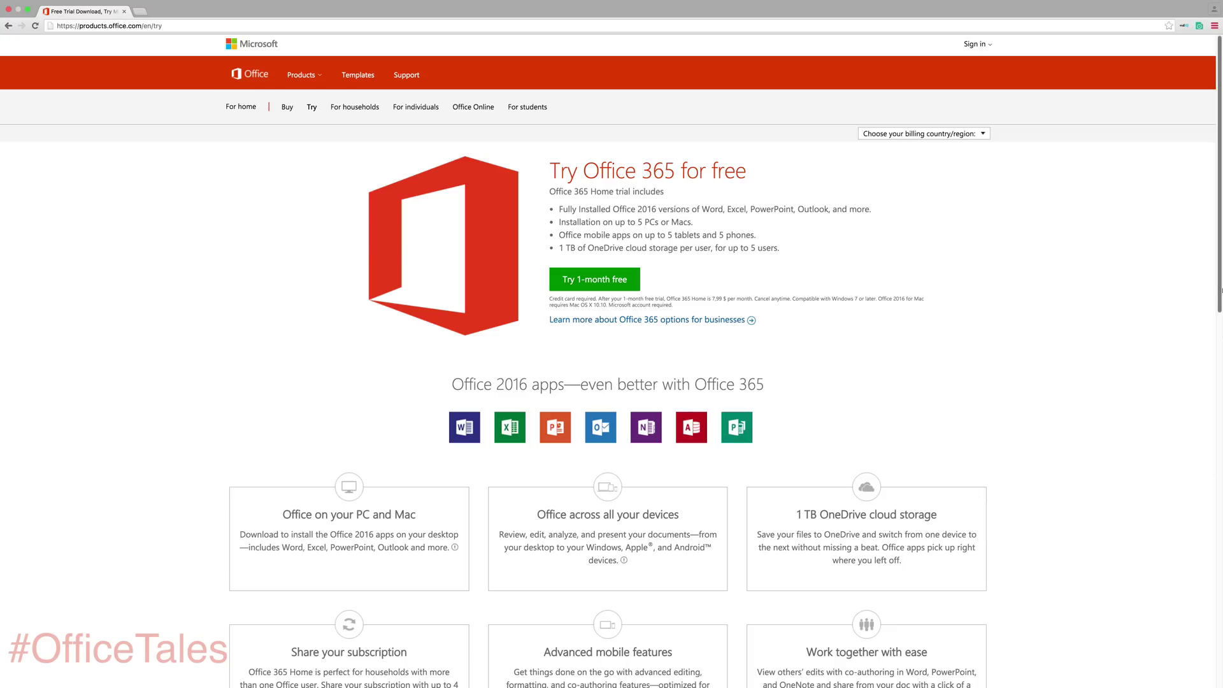
Step: Scroll down the Office 365 trial page in Chrome, then bring the Word document docs forward
{"action": "scroll", "coordinate": [1201, 440], "scroll_direction": "down", "scroll_amount": 5}
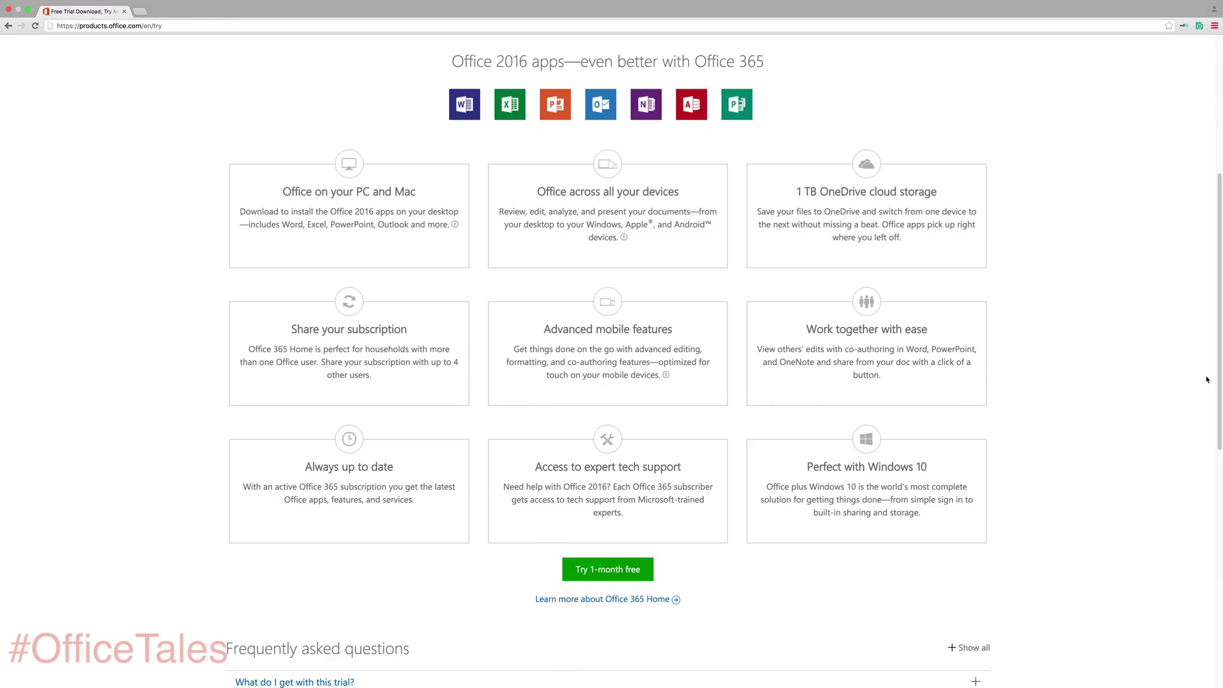
{"action": "left_click_drag", "start_coordinate": [1216, 332], "coordinate": [1163, 190]}
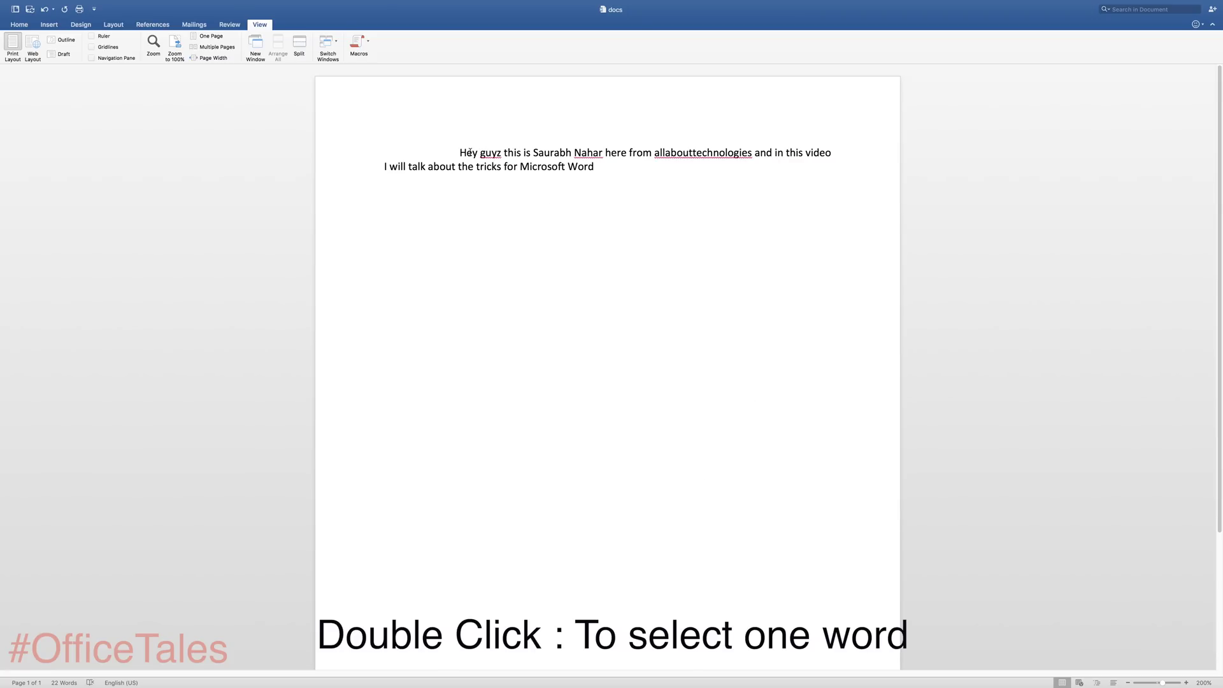
Step: Select the single words Hey, tricks, Microsoft and Word by double-clicking, then the whole paragraph by triple-clicking
{"action": "double_click", "coordinate": [470, 153]}
{"action": "left_click", "coordinate": [471, 152]}
{"action": "left_click", "coordinate": [488, 168]}
{"action": "double_click", "coordinate": [488, 169]}
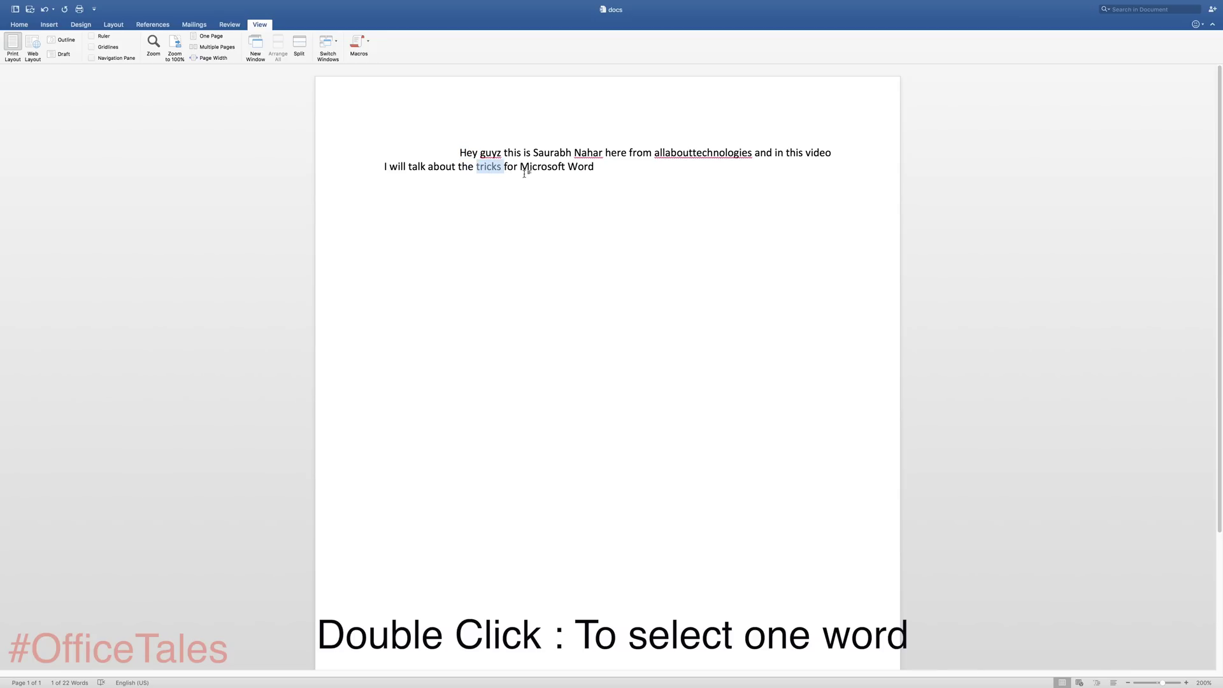
{"action": "left_click", "coordinate": [540, 167]}
{"action": "double_click", "coordinate": [540, 167]}
{"action": "double_click", "coordinate": [582, 167]}
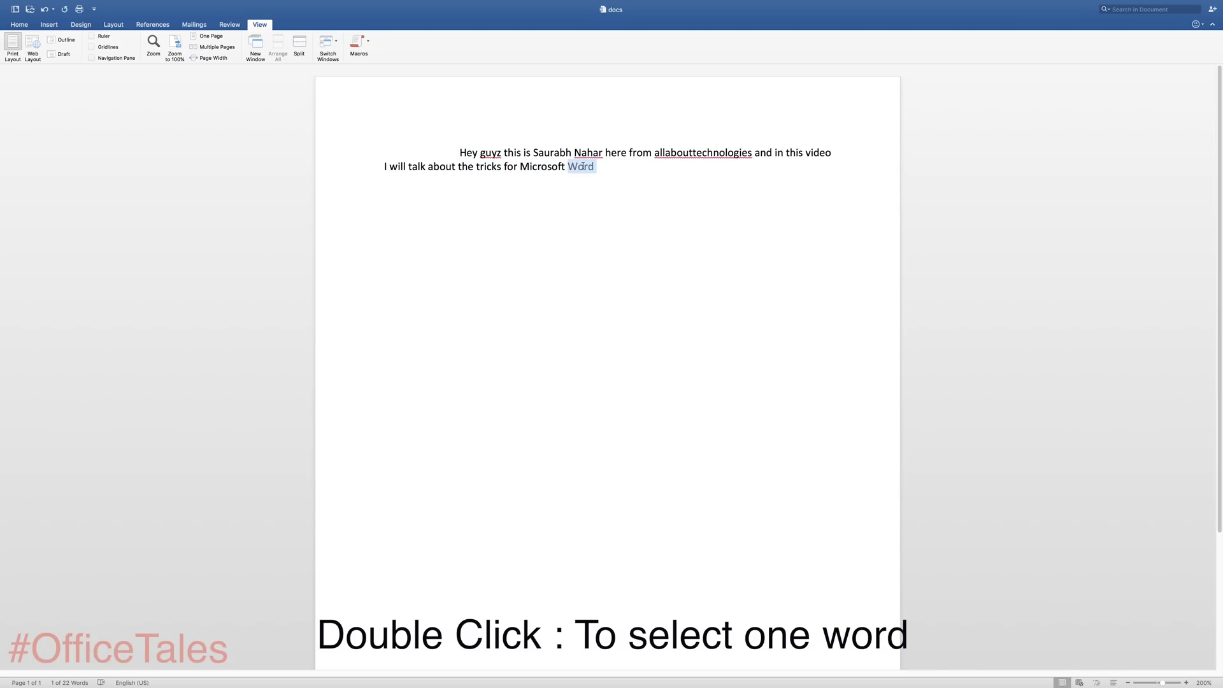
{"action": "left_click", "coordinate": [610, 169]}
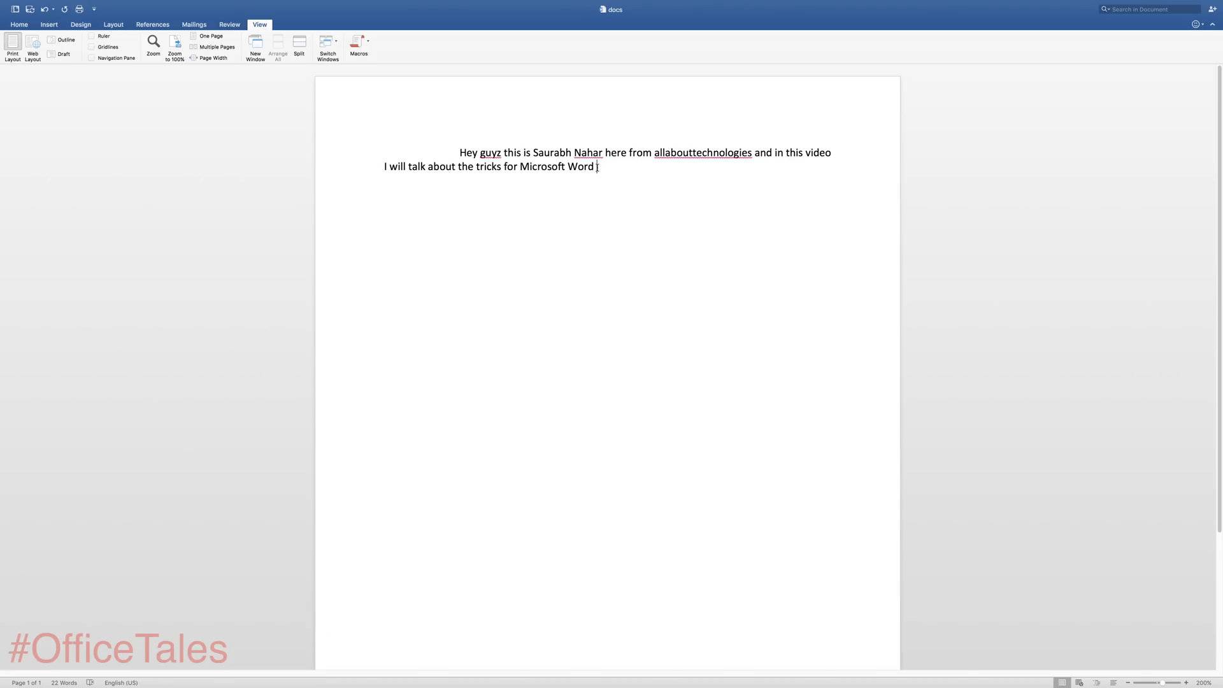
{"action": "triple_click", "coordinate": [597, 167]}
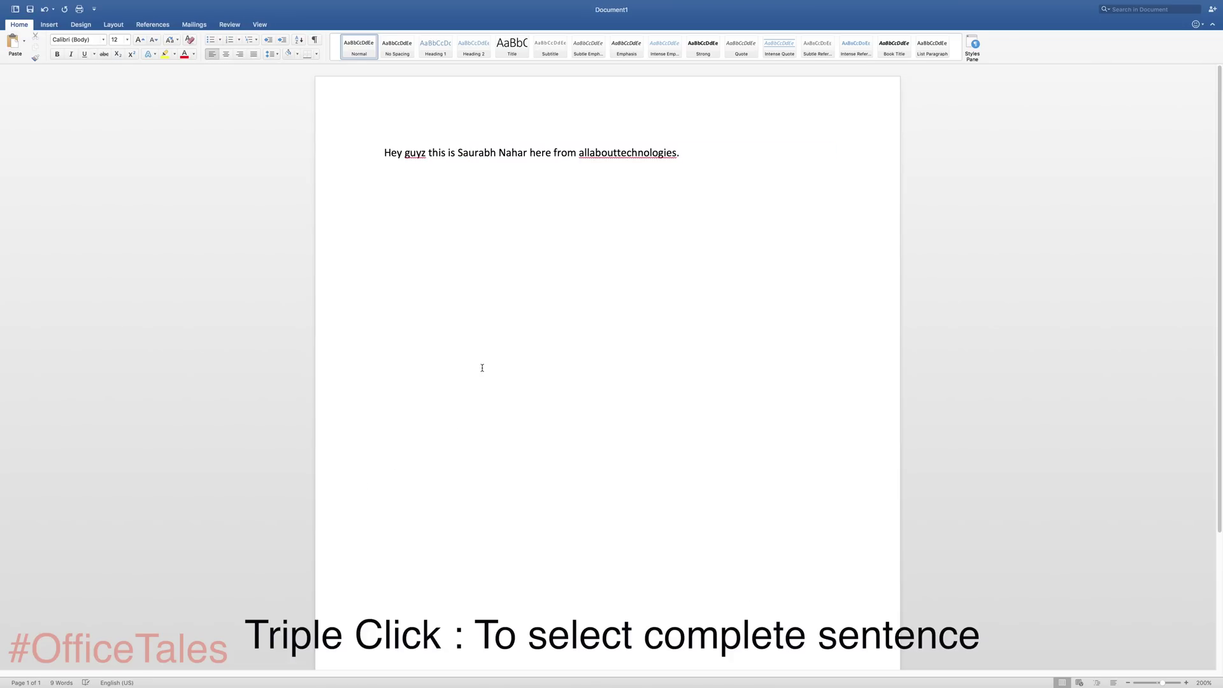
Step: Type a greeting with the presenter's name at an empty mid-page spot, then return to the line's start
{"action": "double_click", "coordinate": [496, 367]}
{"action": "type", "text": "Hey "}
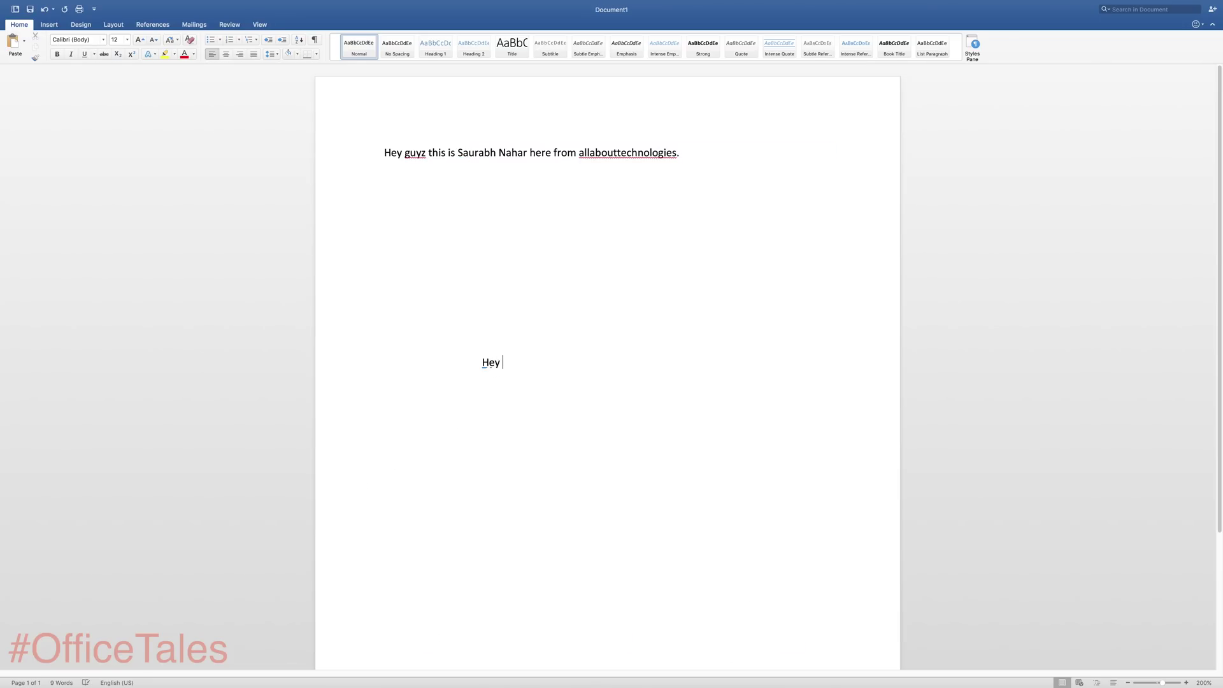
{"action": "type", "text": "guyz this i"}
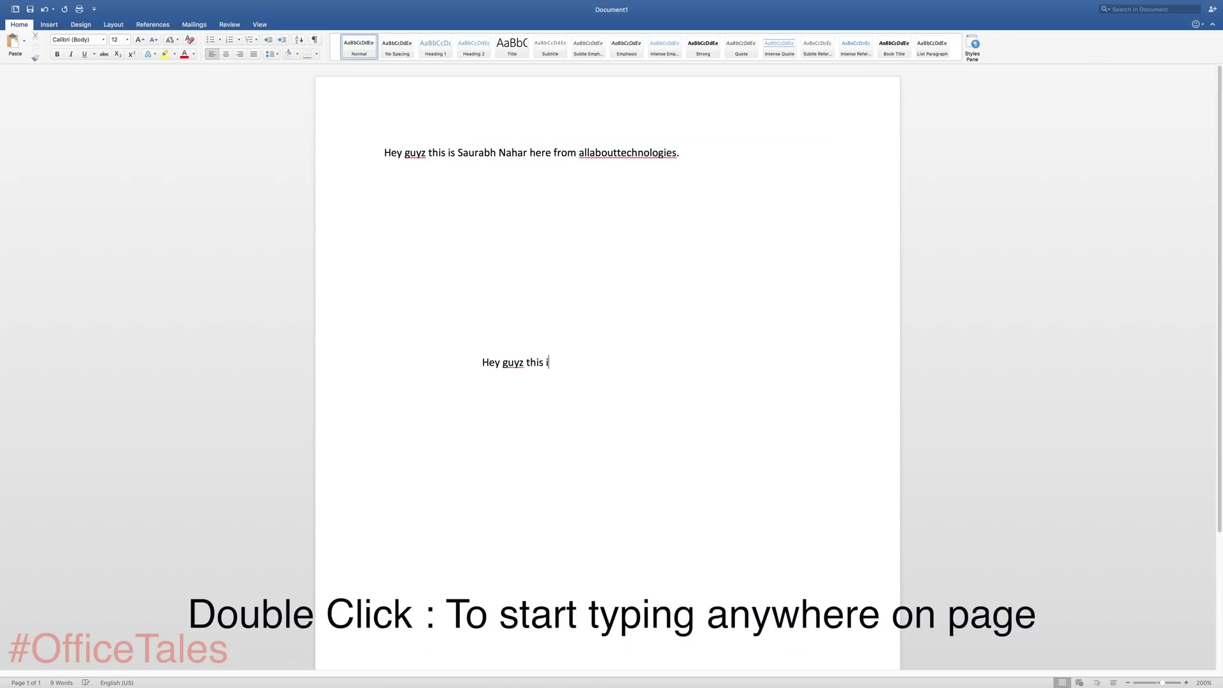
{"action": "type", "text": "s saurabh"}
{"action": "key", "text": "shift+Home"}
{"action": "key", "text": "Left"}
Step: Place 'You can type here', 'Or here', 'Or even her' and 'just double click with mouse' at scattered spots
{"action": "double_click", "coordinate": [446, 463]}
{"action": "type", "text": "You can type here"}
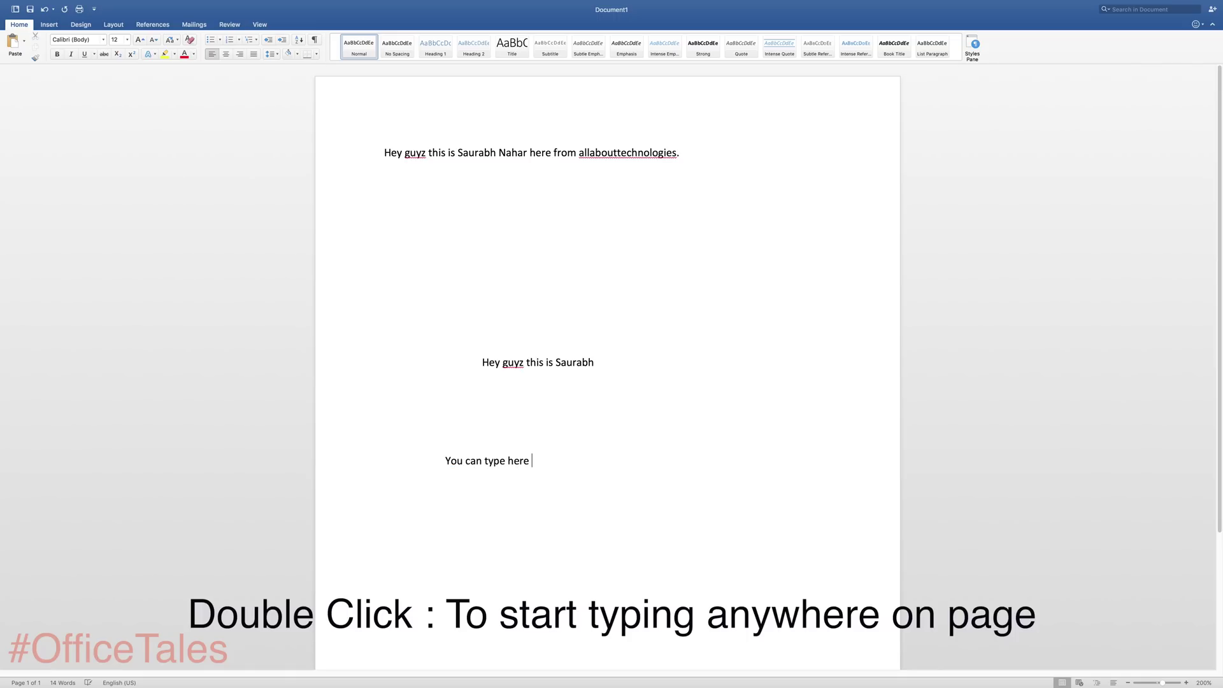
{"action": "left_click", "coordinate": [714, 279]}
{"action": "type", "text": "Or here"}
{"action": "double_click", "coordinate": [390, 237]}
{"action": "type", "text": "Or even here"}
{"action": "double_click", "coordinate": [720, 455]}
{"action": "type", "text": "just dou"}
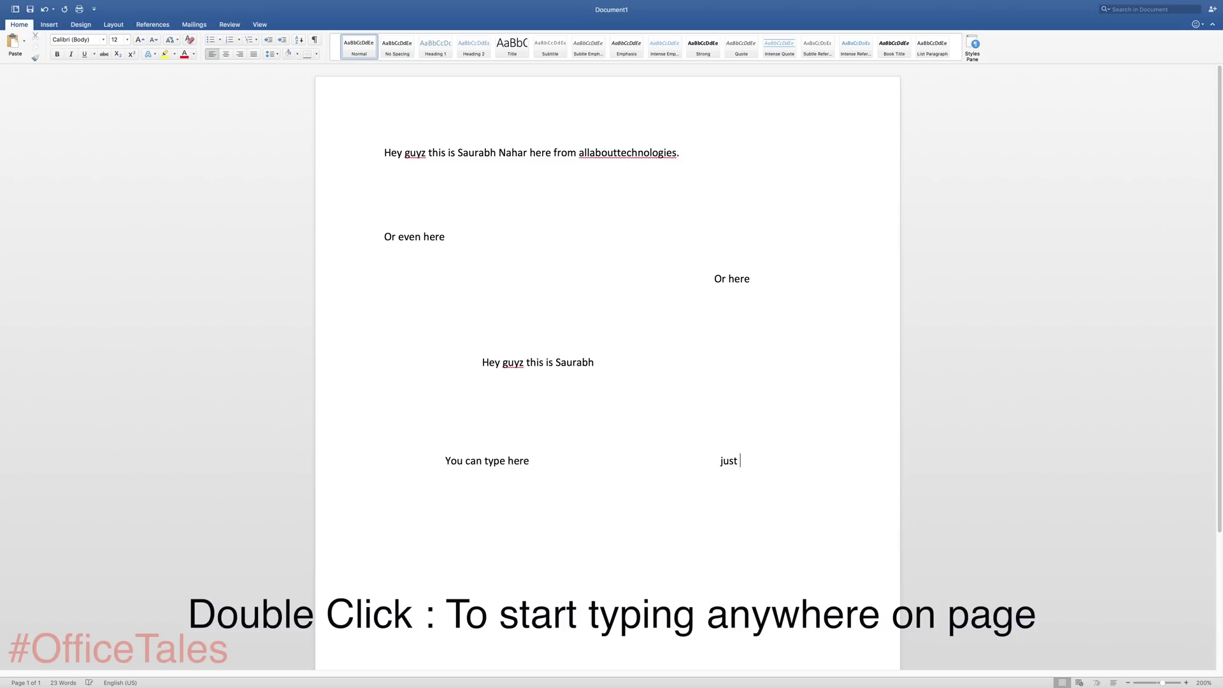
{"action": "type", "text": "ble click with mouse"}
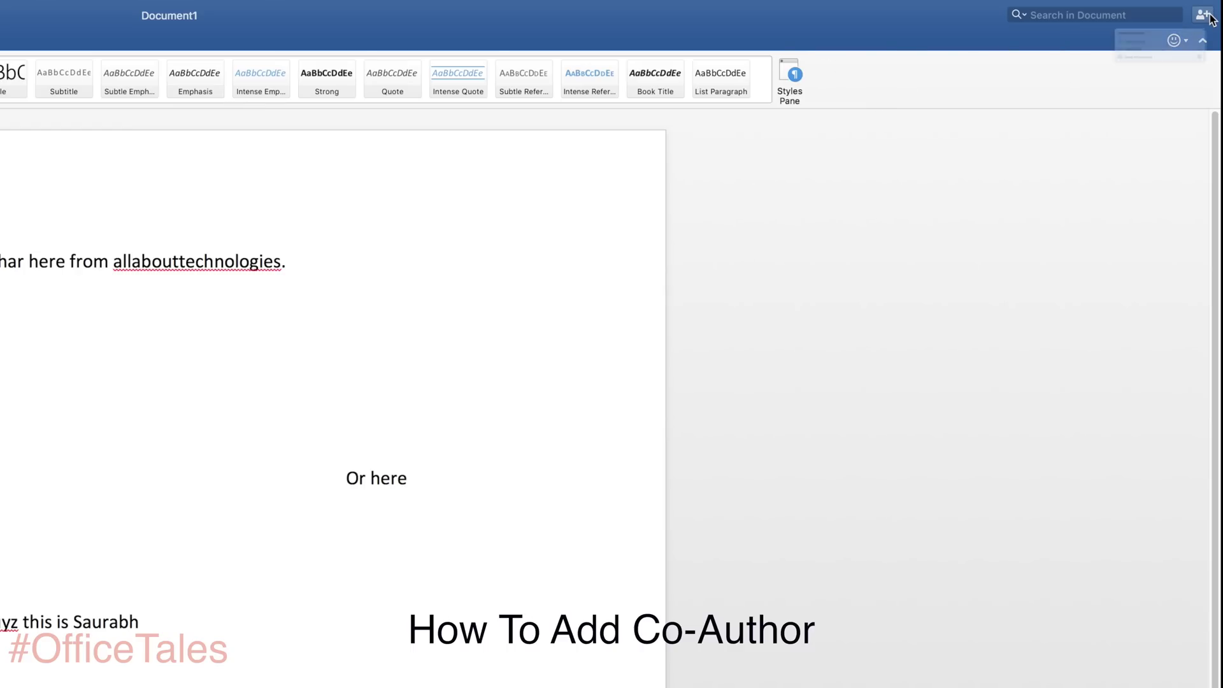
Step: Save the document to OneDrive from Share, trimming the file name down to allabouttechnologies
{"action": "left_click", "coordinate": [1206, 15]}
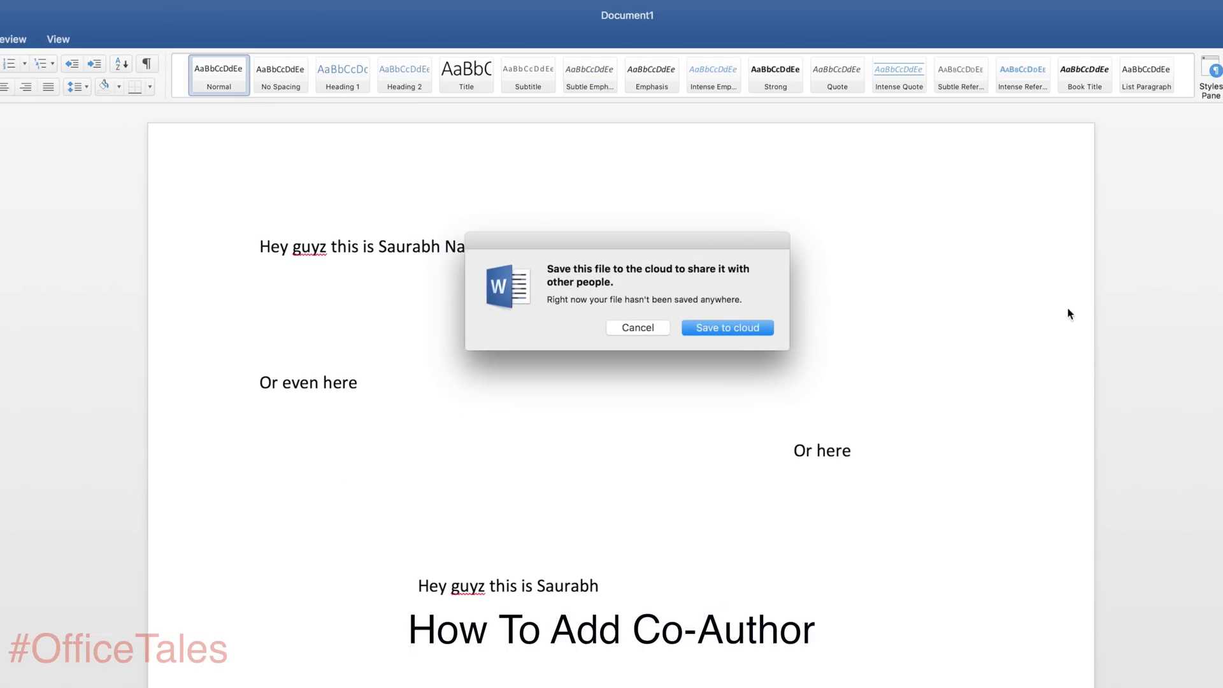
{"action": "left_click", "coordinate": [758, 327]}
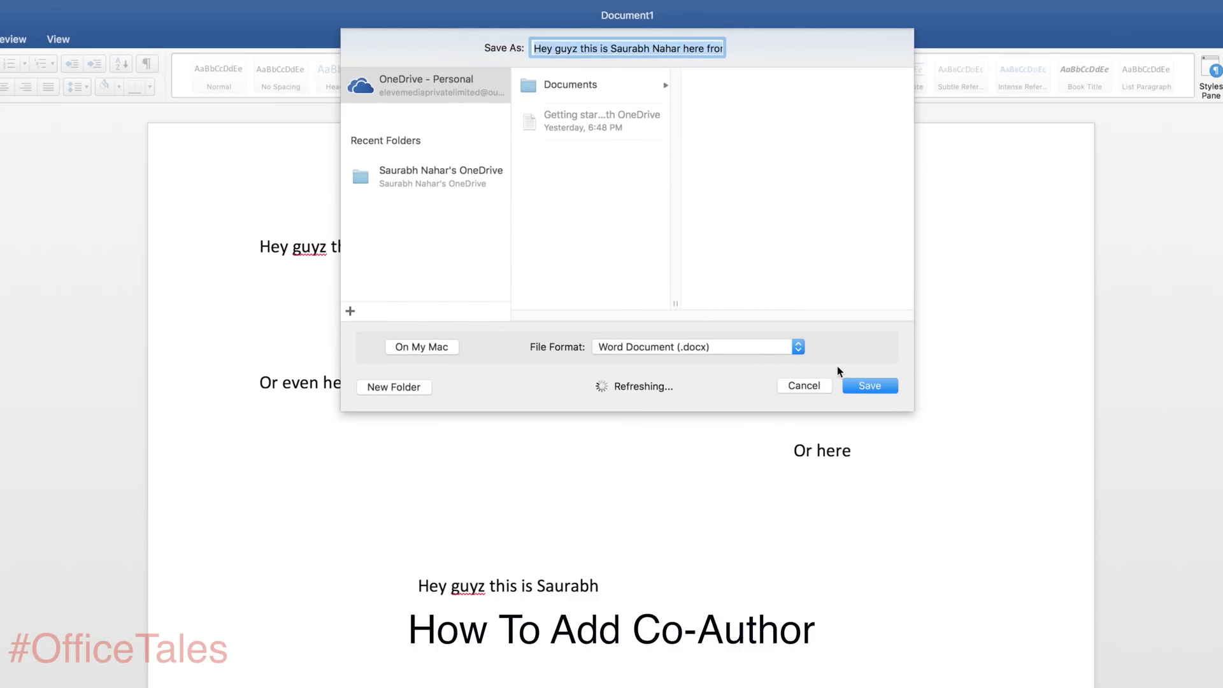
{"action": "left_click", "coordinate": [684, 47]}
{"action": "left_click_drag", "start_coordinate": [708, 48], "coordinate": [522, 43]}
{"action": "key", "text": "BackSpace"}
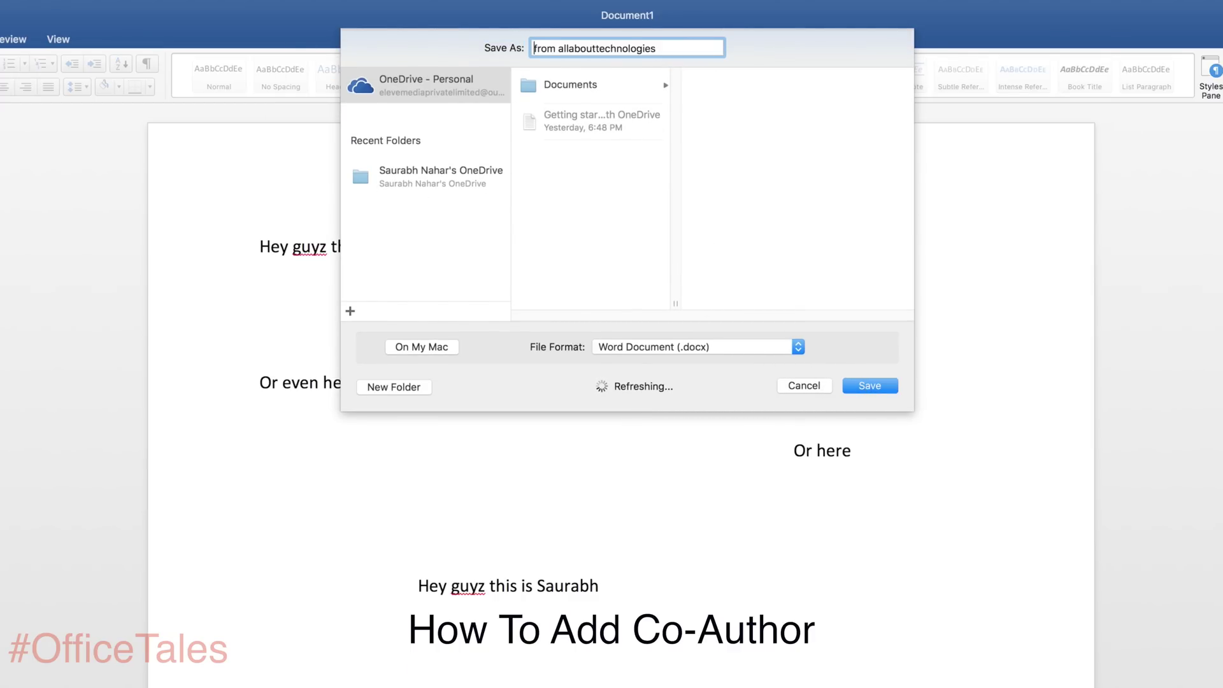
{"action": "left_click_drag", "start_coordinate": [559, 48], "coordinate": [509, 46]}
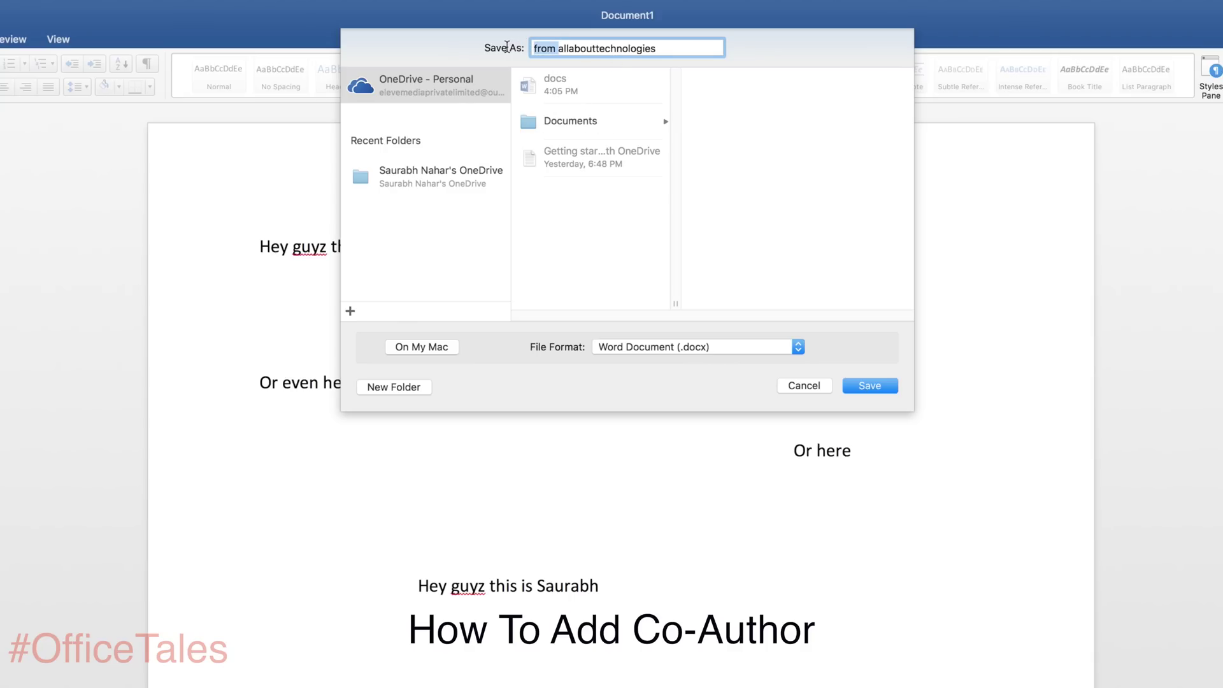
{"action": "key", "text": "BackSpace"}
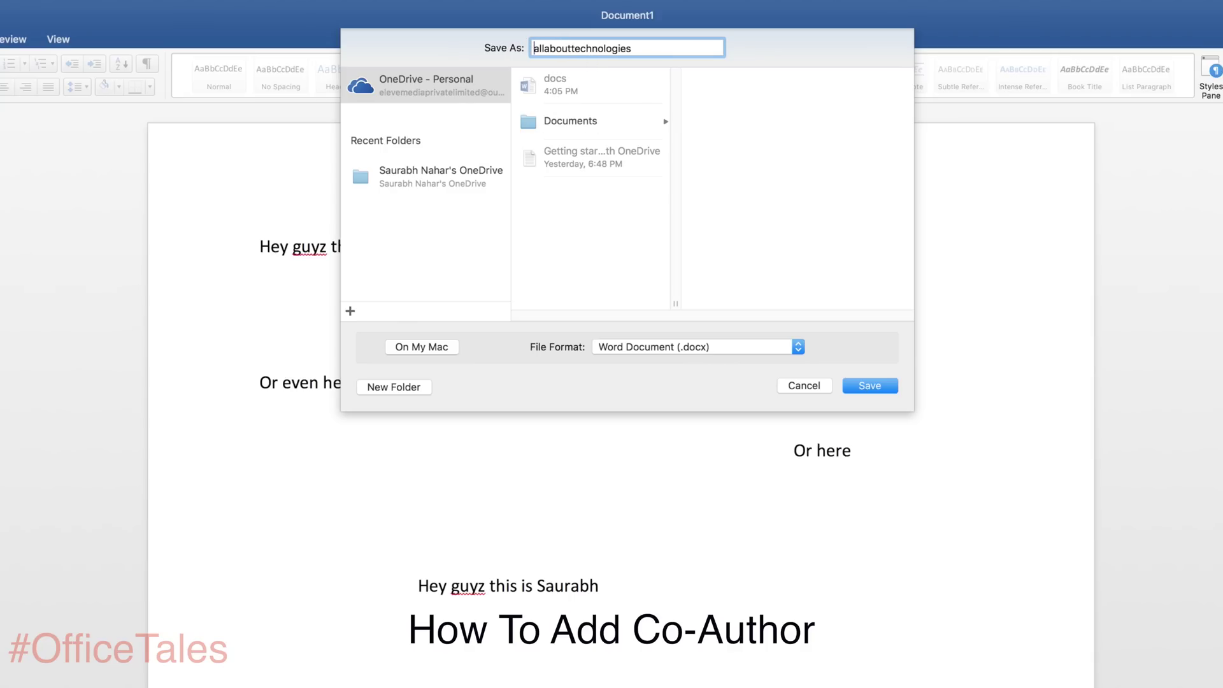
{"action": "left_click", "coordinate": [870, 386]}
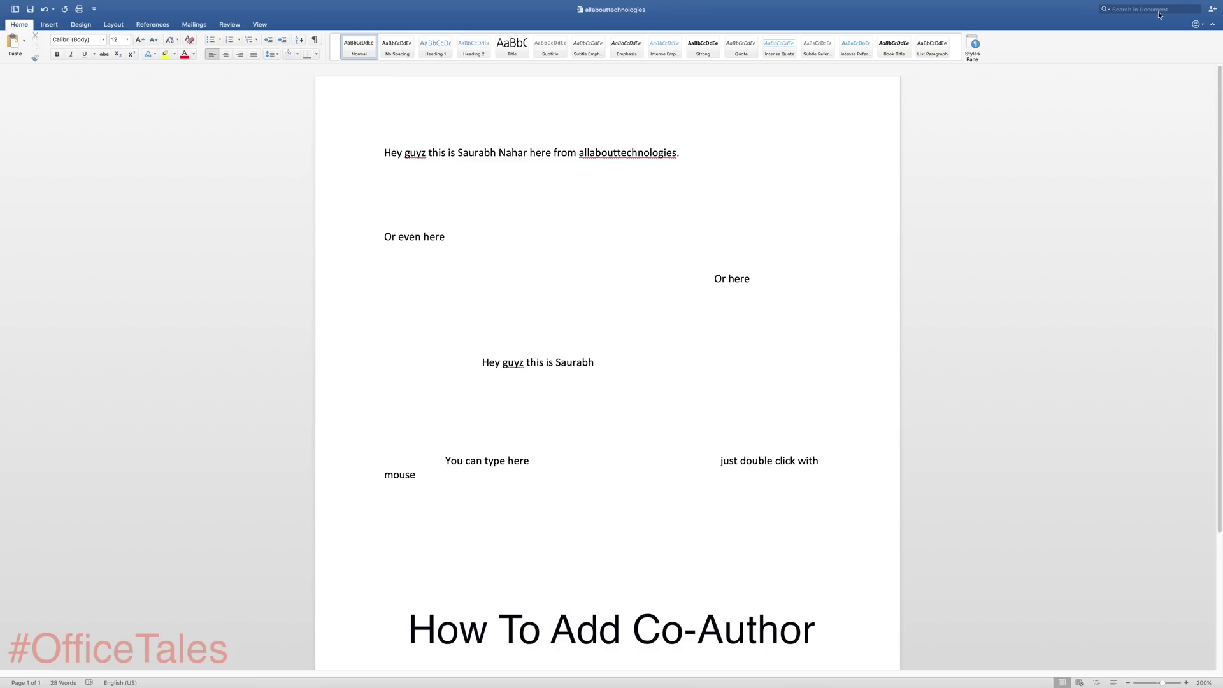
Step: Start an Invite People share and enter the invitee's name as the recipient
{"action": "left_click", "coordinate": [1213, 9]}
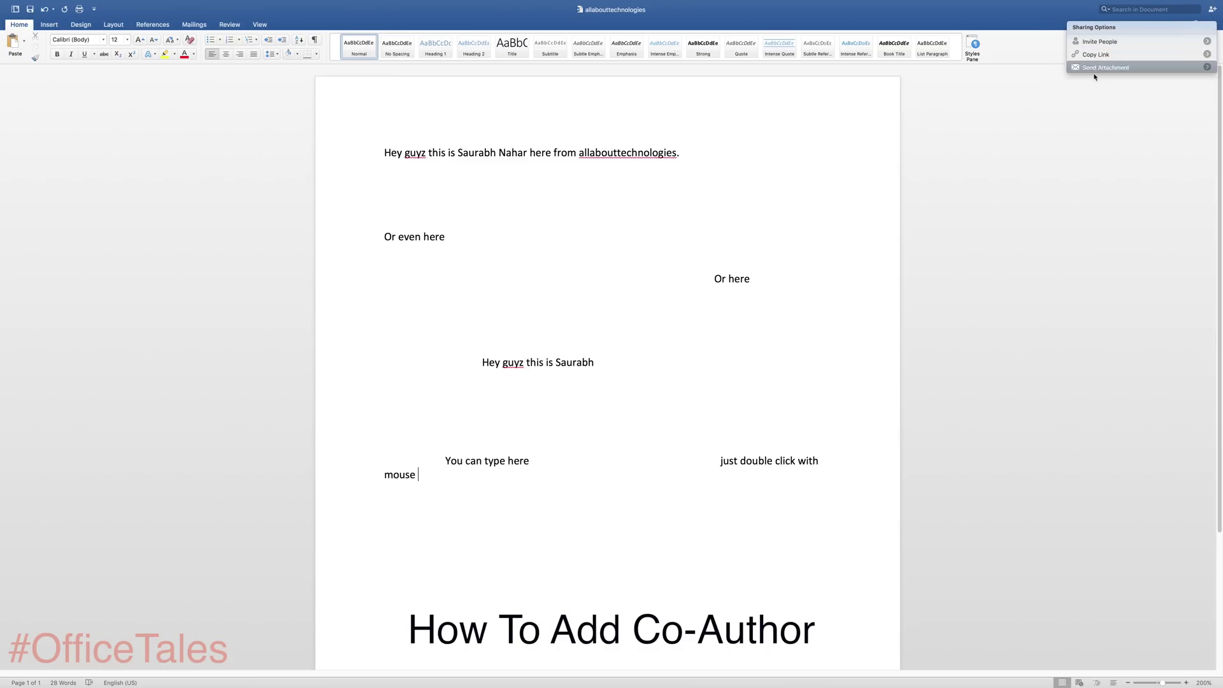
{"action": "left_click", "coordinate": [1081, 109]}
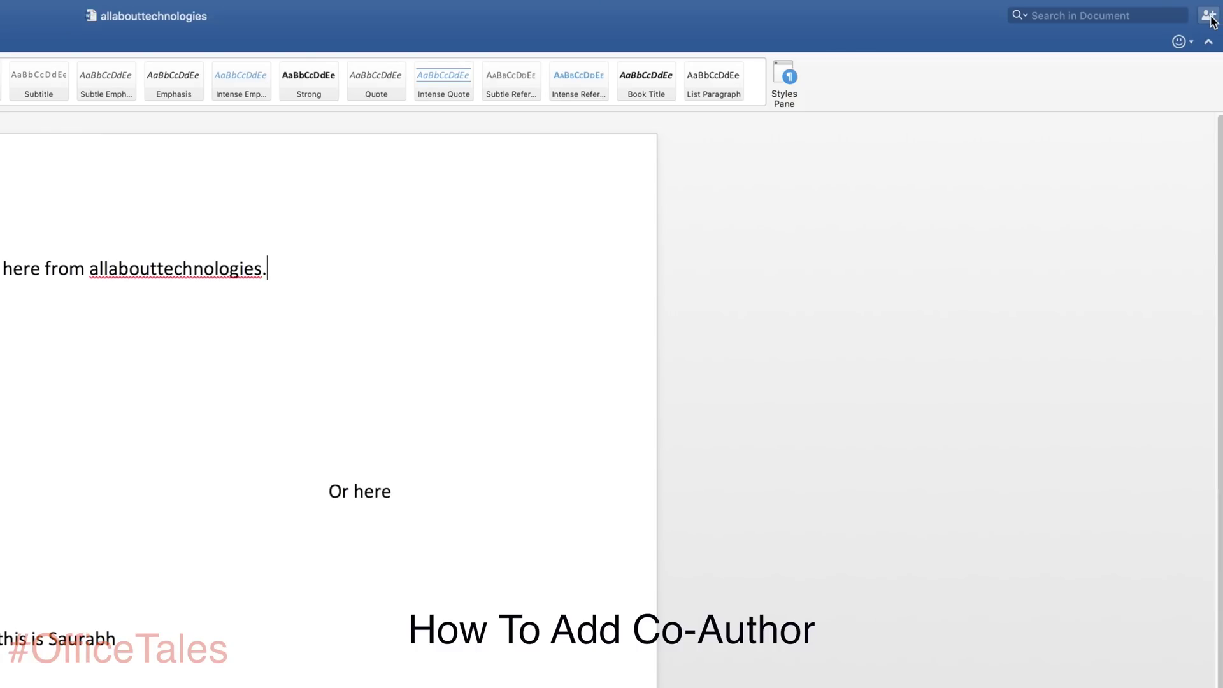
{"action": "left_click", "coordinate": [1210, 17]}
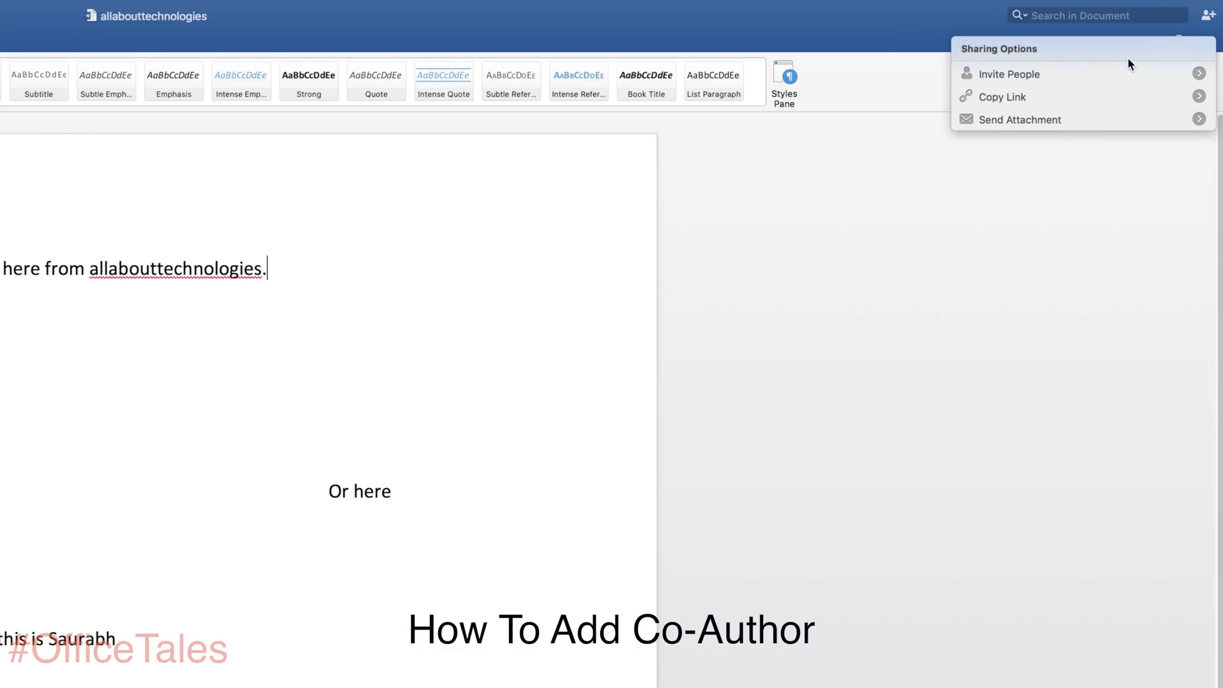
{"action": "left_click", "coordinate": [1069, 74]}
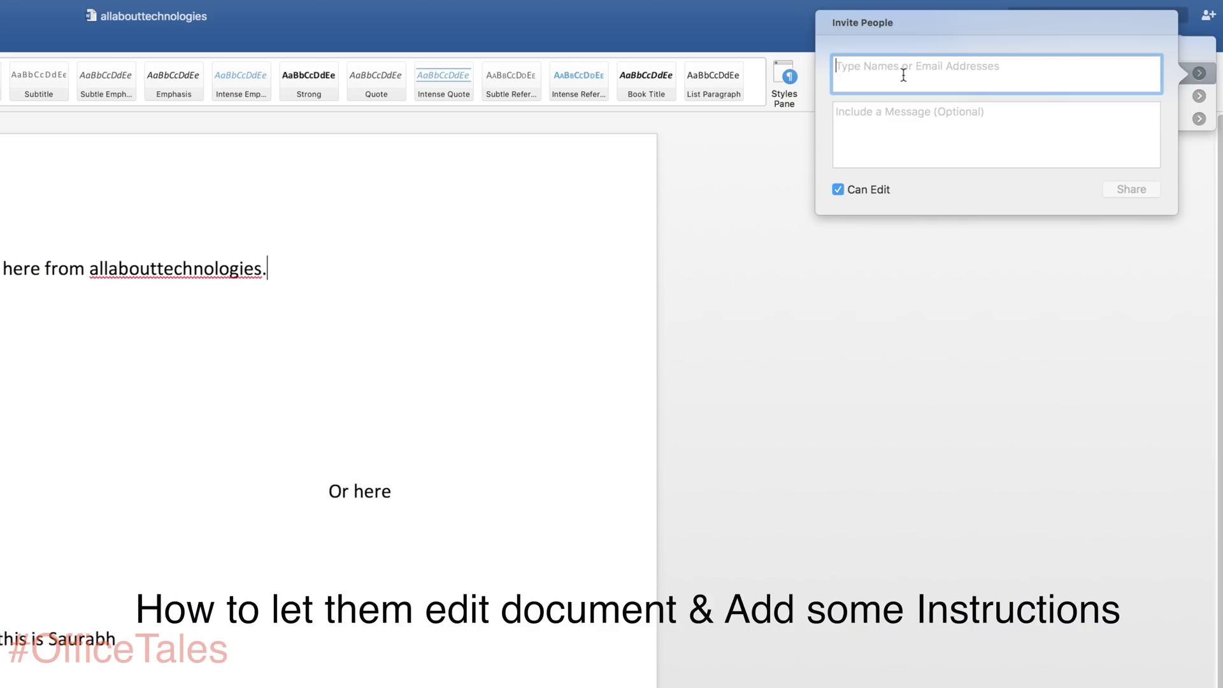
{"action": "type", "text": "saurabh"}
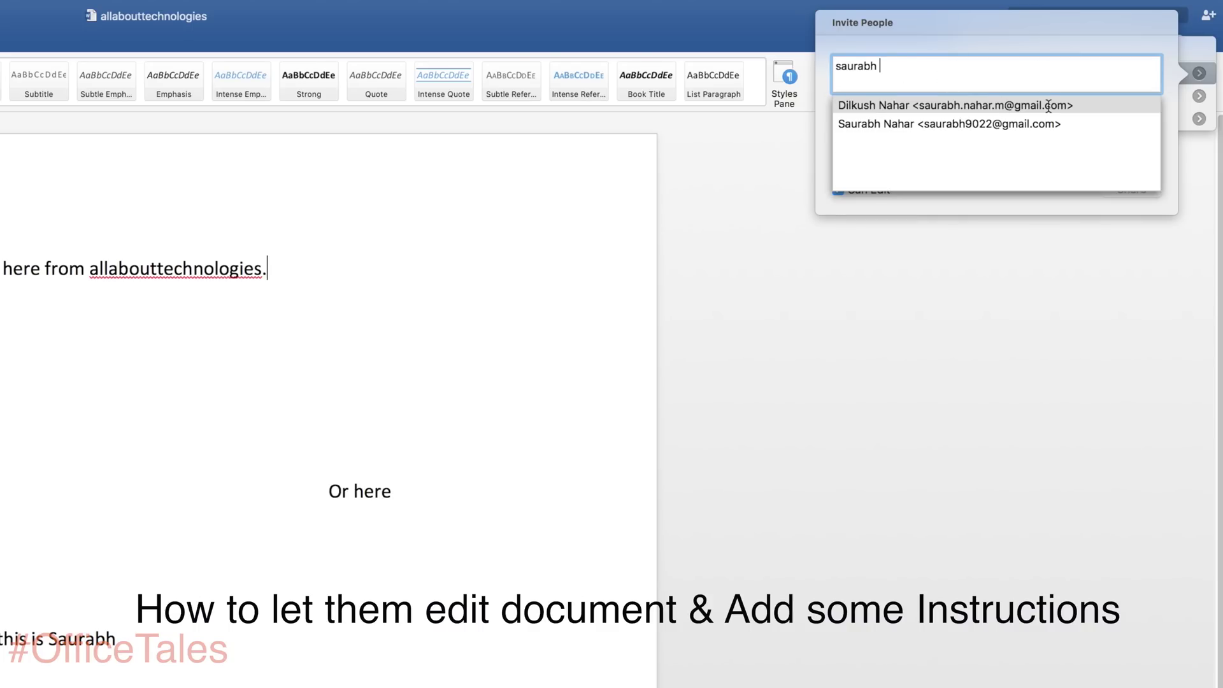
{"action": "left_click", "coordinate": [817, 200]}
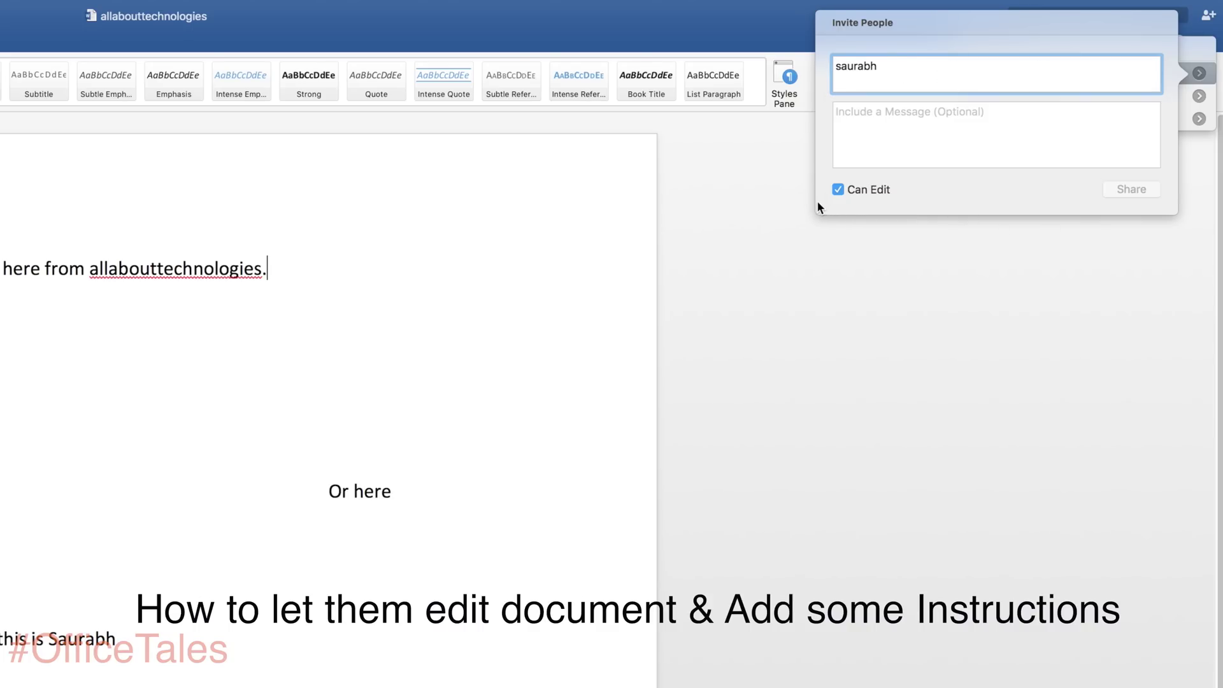
Step: Write the note 'hey just edit the 4th page and do some changes asap' and untick Can Edit
{"action": "left_click", "coordinate": [878, 128]}
{"action": "type", "text": "he"}
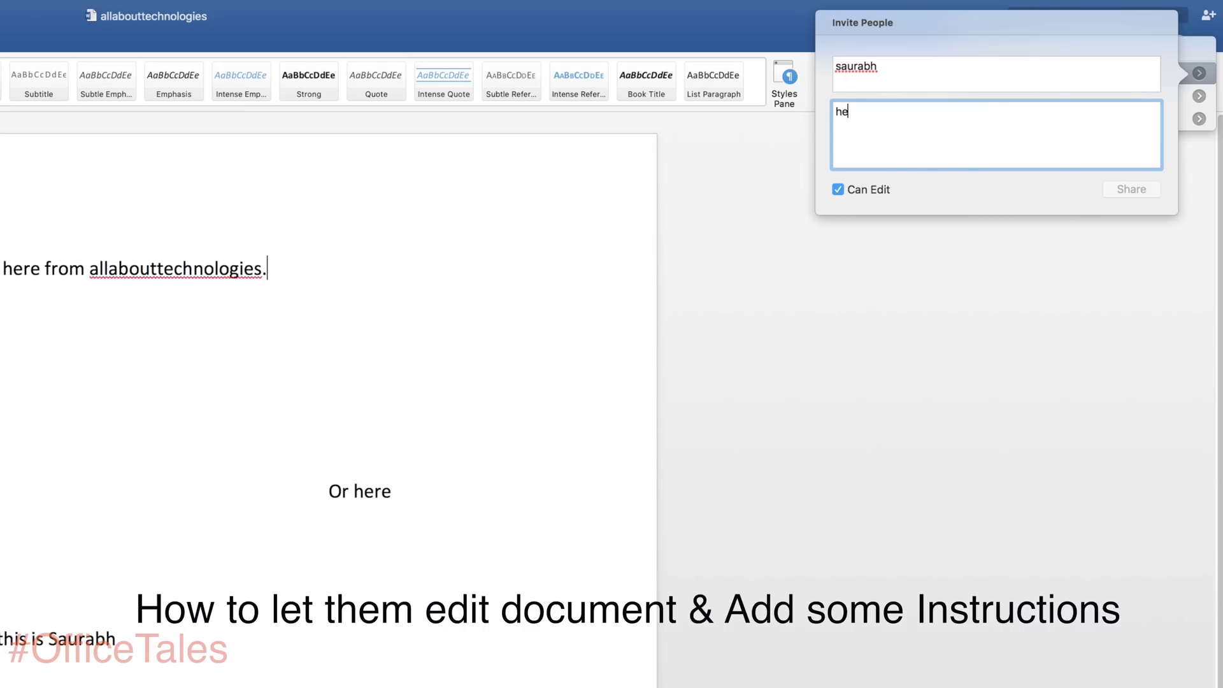
{"action": "type", "text": "y just edit the 4th page and do some"}
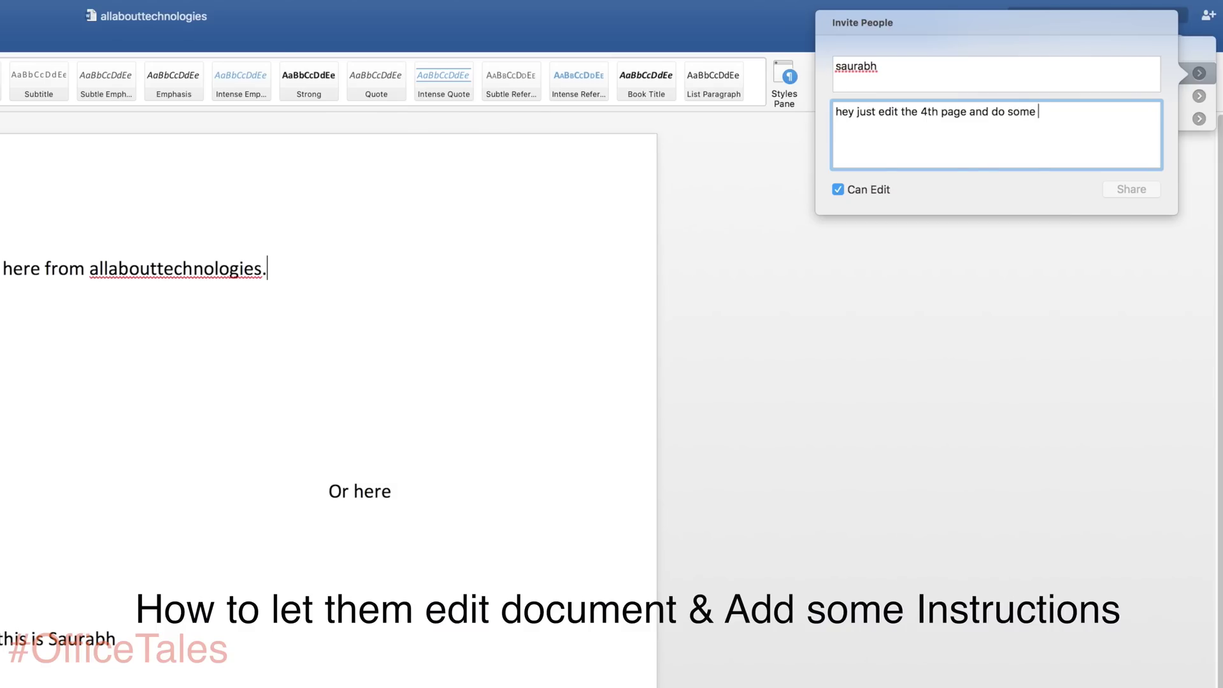
{"action": "type", "text": " changes asa"}
{"action": "type", "text": "p"}
{"action": "key", "text": "Return"}
{"action": "left_click", "coordinate": [838, 189]}
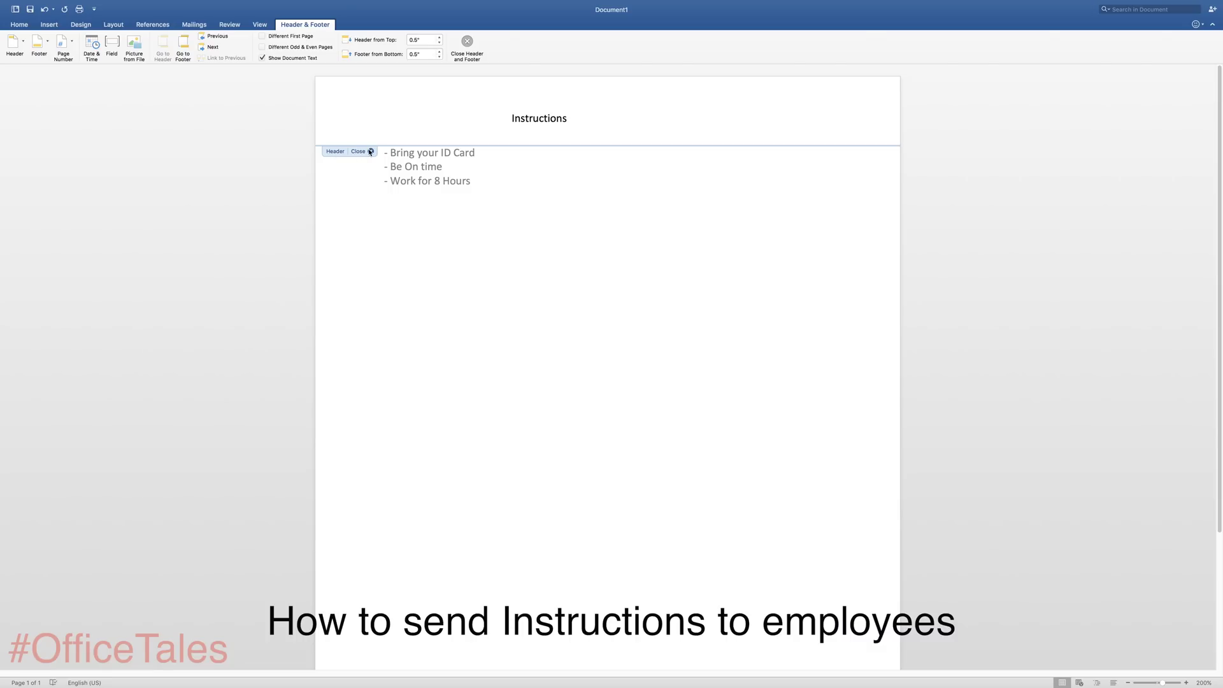
Step: Close header and footer editing, then save the new document to OneDrive as instructions via Copy Link
{"action": "left_click", "coordinate": [371, 151]}
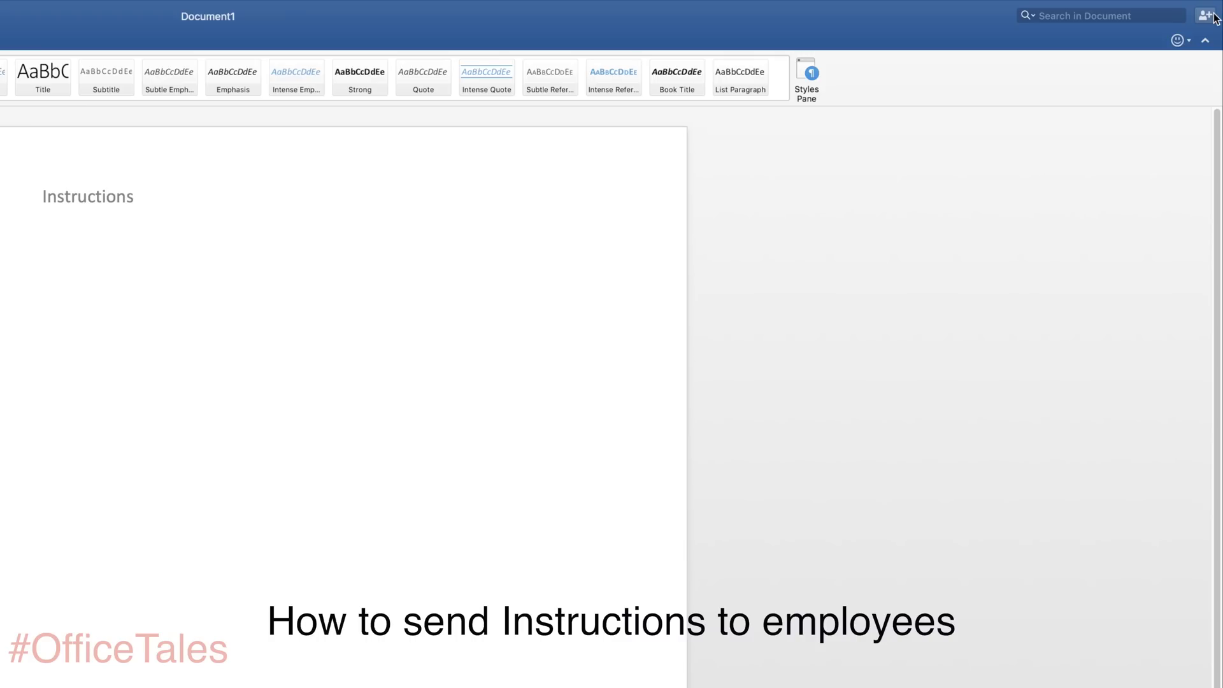
{"action": "left_click", "coordinate": [1213, 10]}
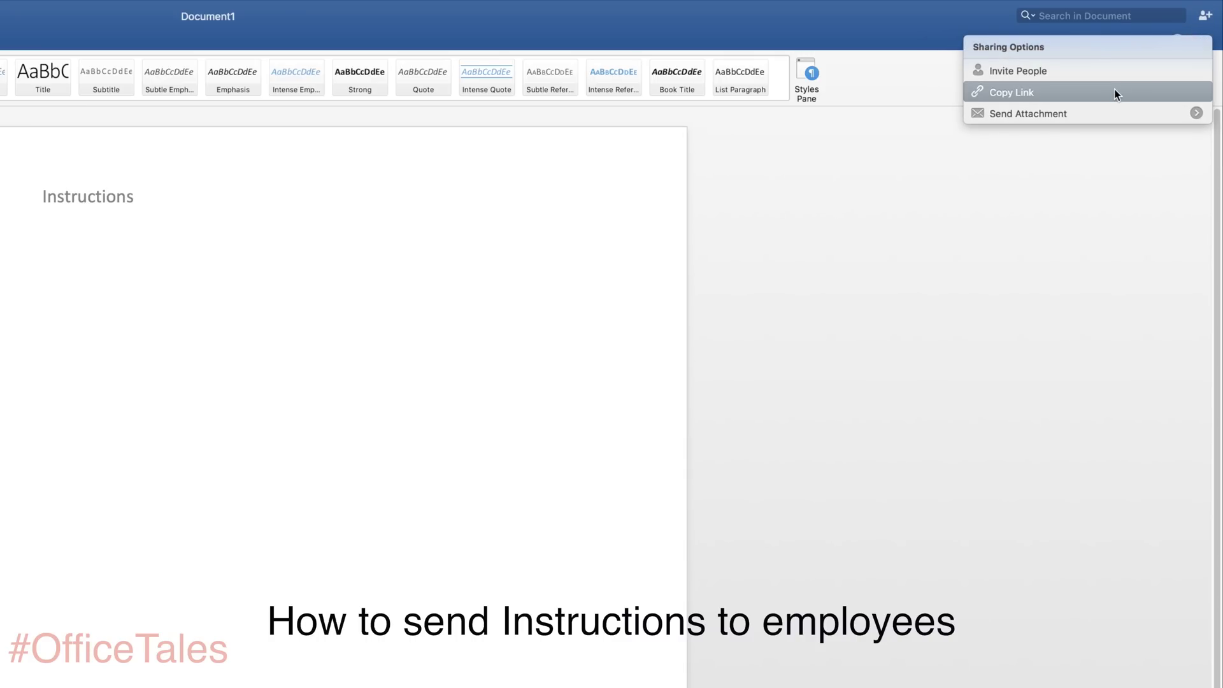
{"action": "left_click", "coordinate": [1114, 92]}
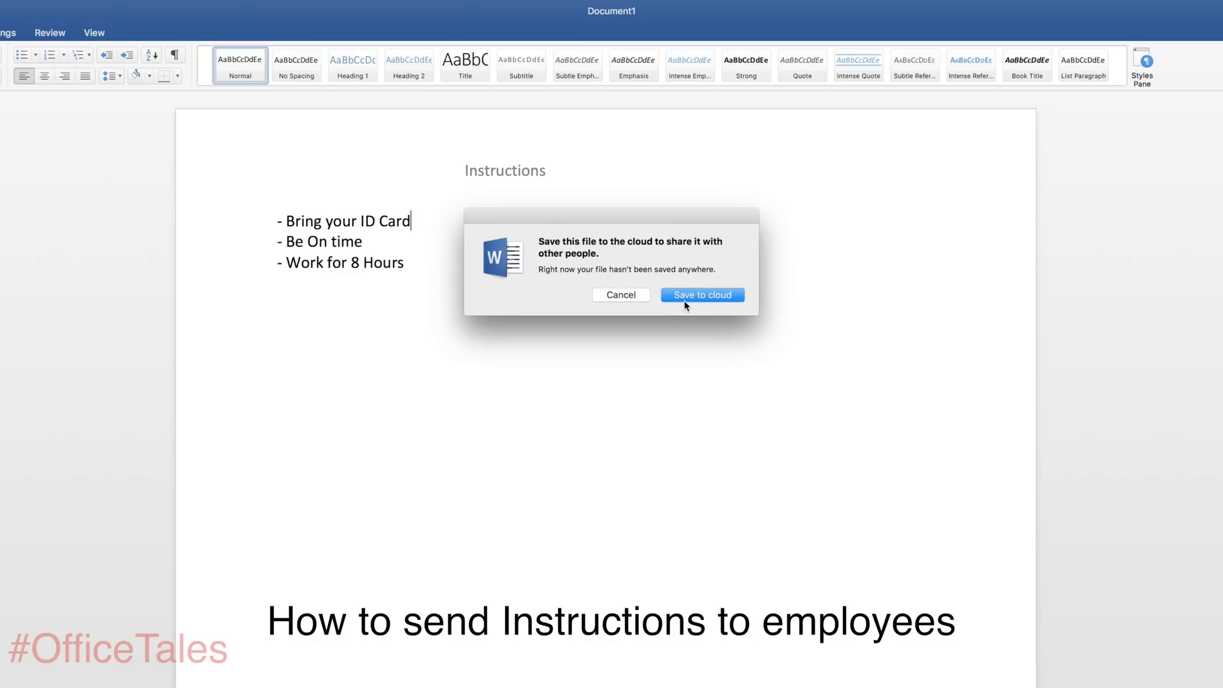
{"action": "left_click", "coordinate": [732, 296]}
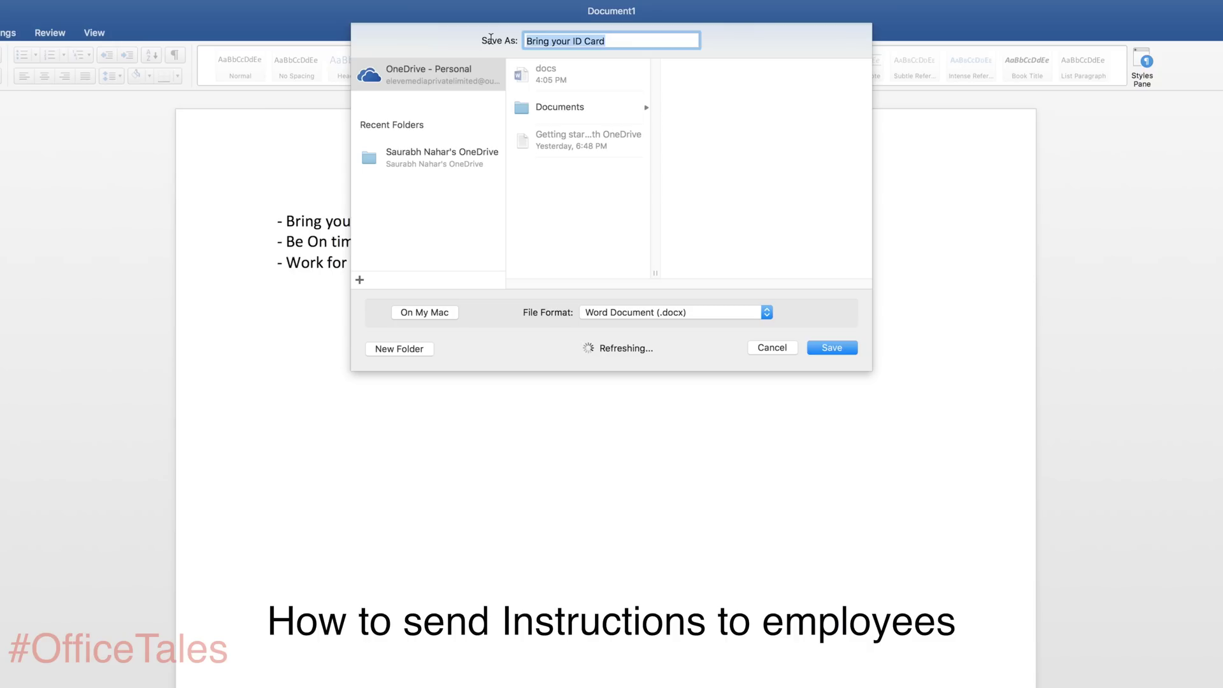
{"action": "type", "text": "instruct"}
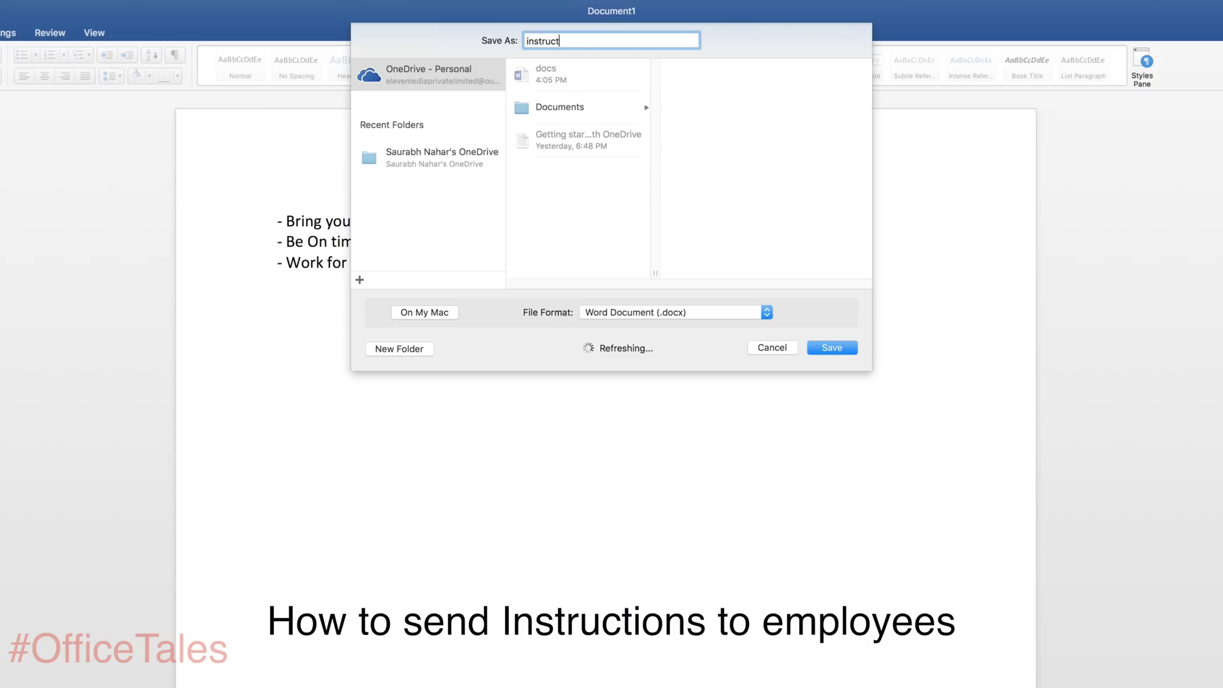
{"action": "type", "text": "ions"}
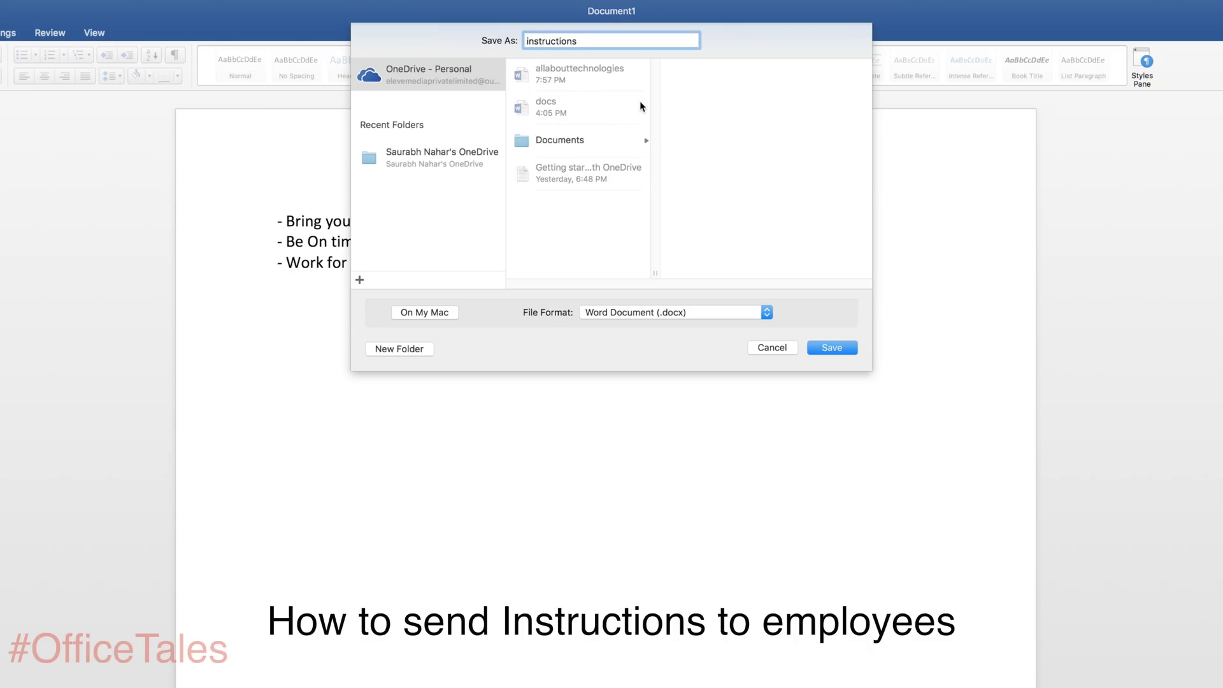
{"action": "left_click", "coordinate": [828, 344]}
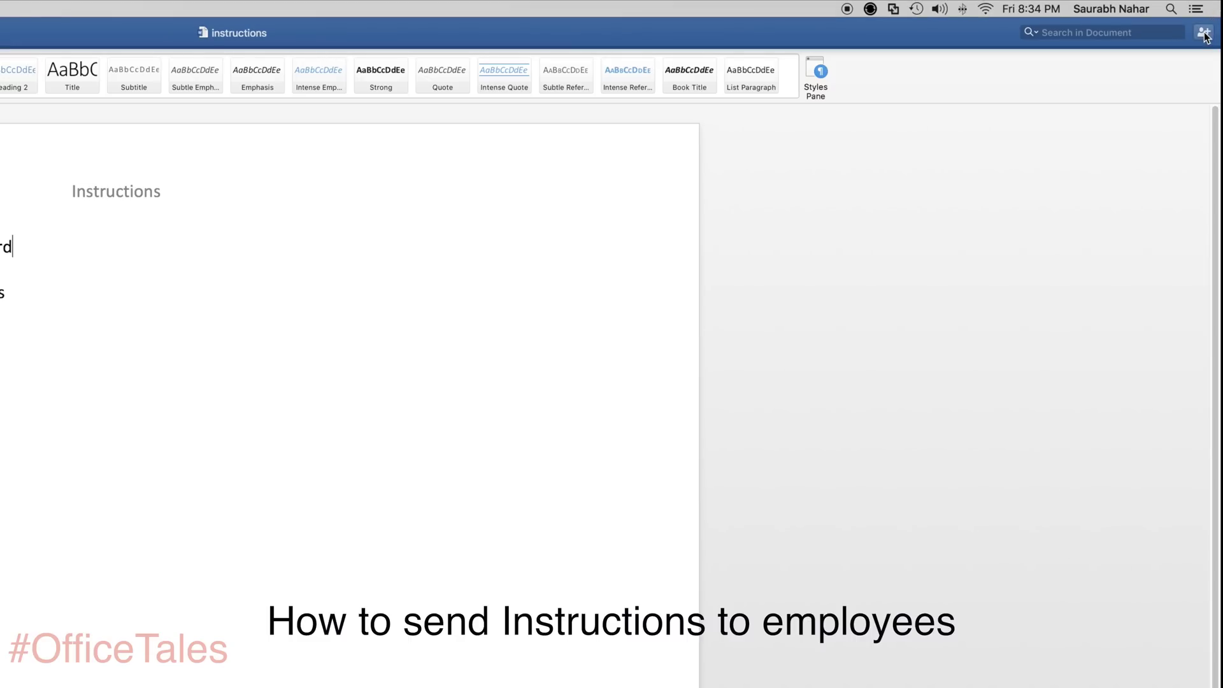
Step: Copy a View and Edit sharing link for the instructions document
{"action": "left_click", "coordinate": [1203, 32]}
{"action": "left_click", "coordinate": [1051, 105]}
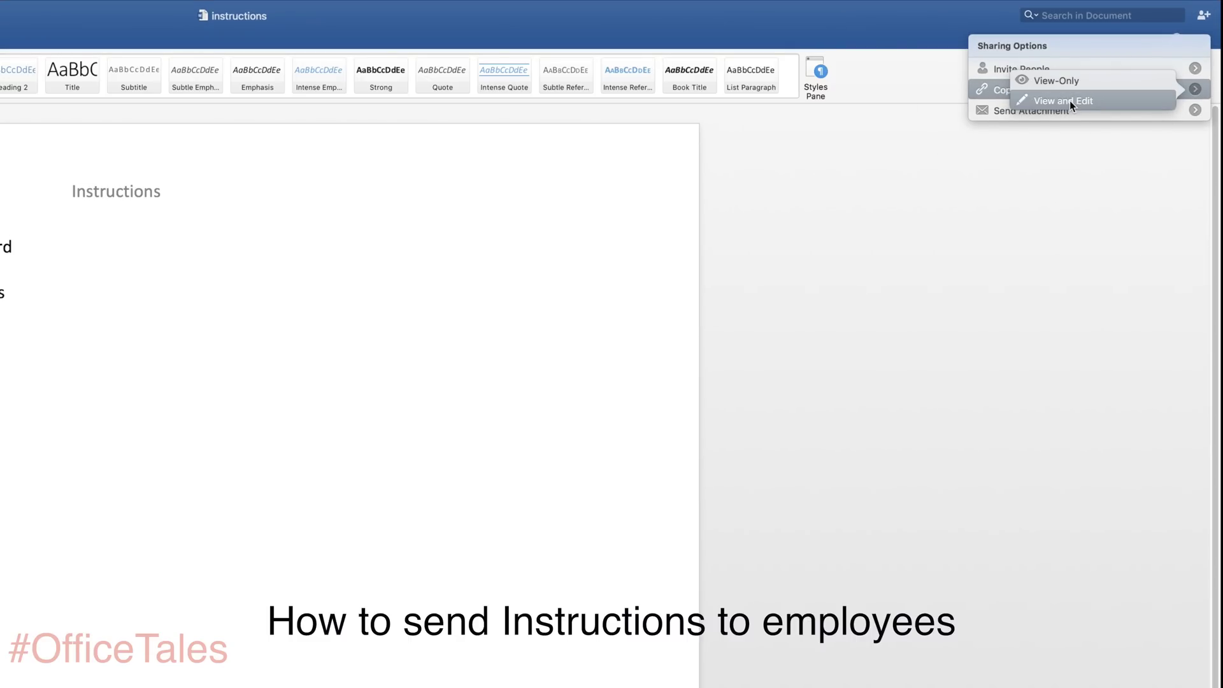
{"action": "left_click", "coordinate": [1070, 102]}
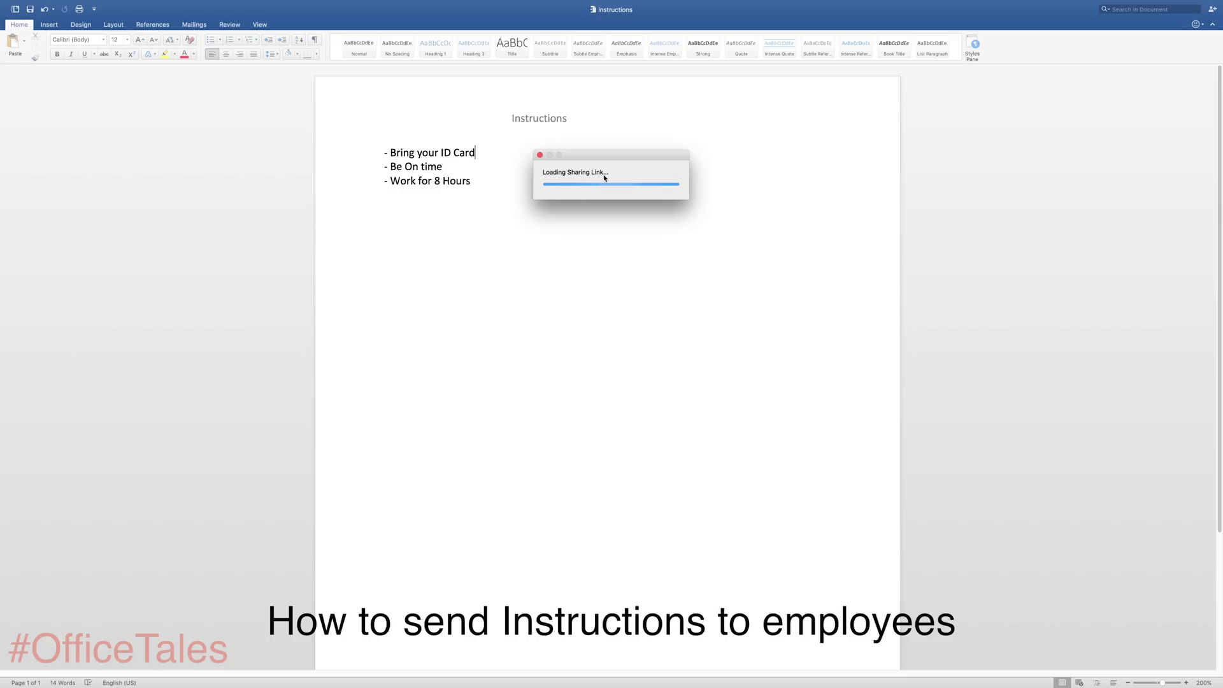
Step: Paste the sharing link below the instructions list and again further down the page
{"action": "type", "text": "https://onedrive.live.com/redir?page=view&resid=5549CB09C5A0B111!137&authkey=!AEZXvzEgbsrNCgA"}
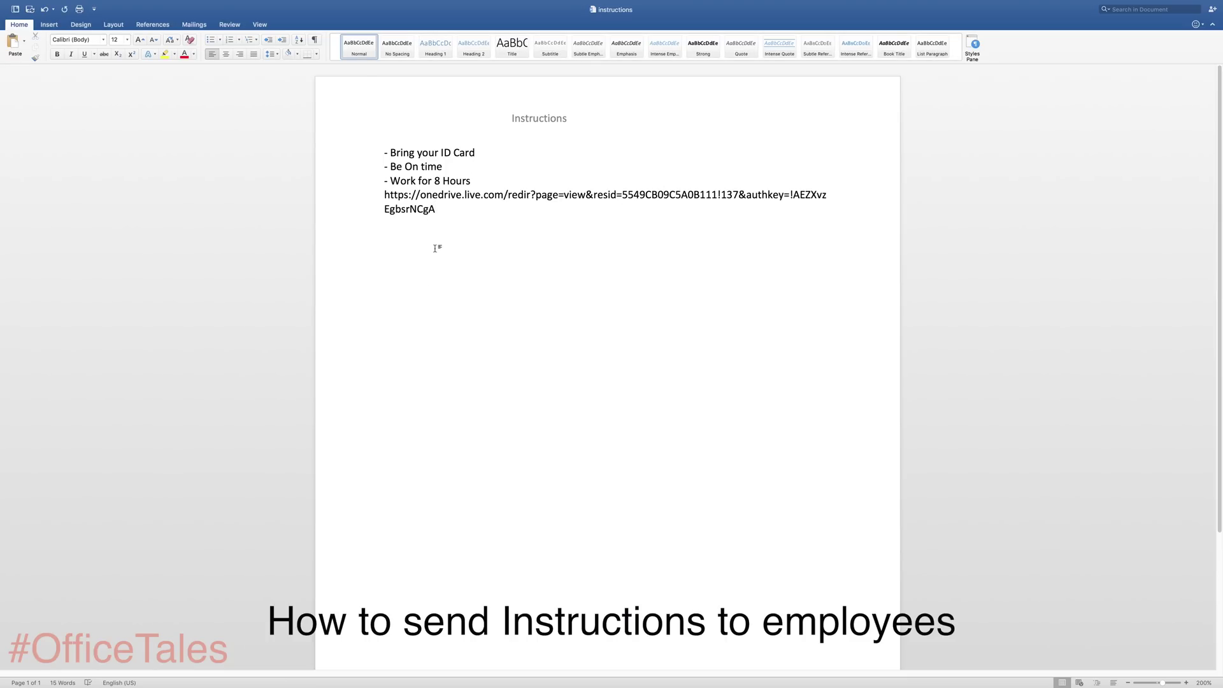
{"action": "right_click", "coordinate": [405, 323]}
{"action": "left_click", "coordinate": [429, 339]}
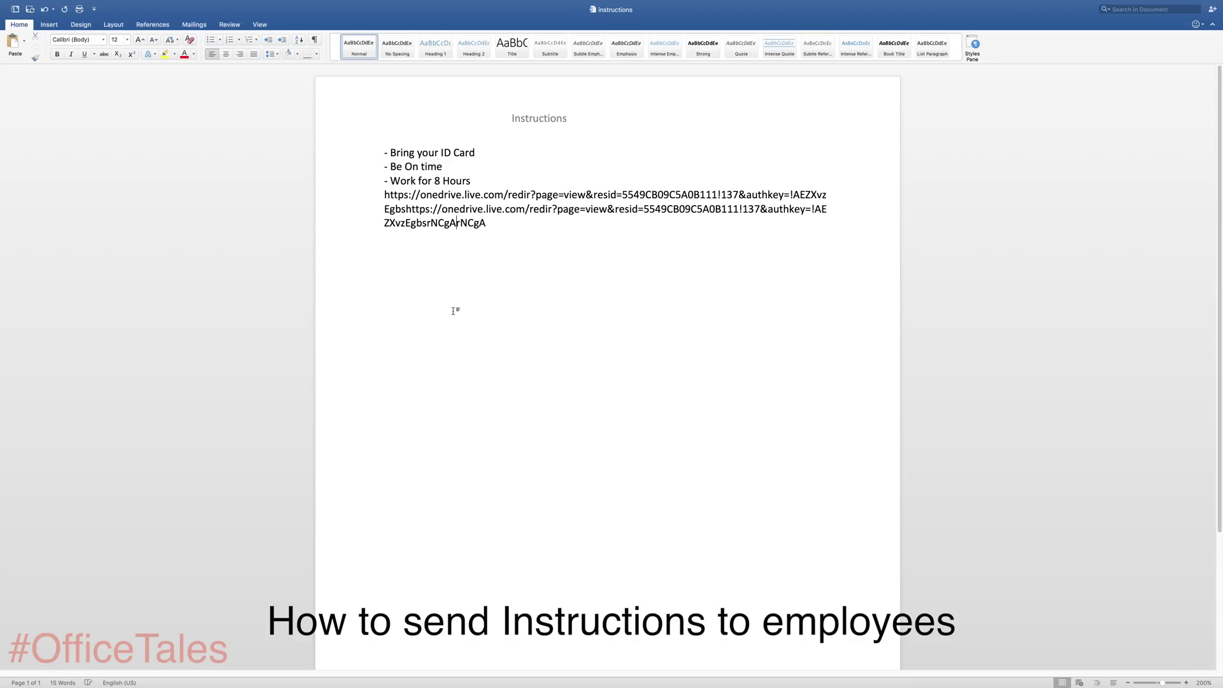
{"action": "right_click", "coordinate": [449, 309]}
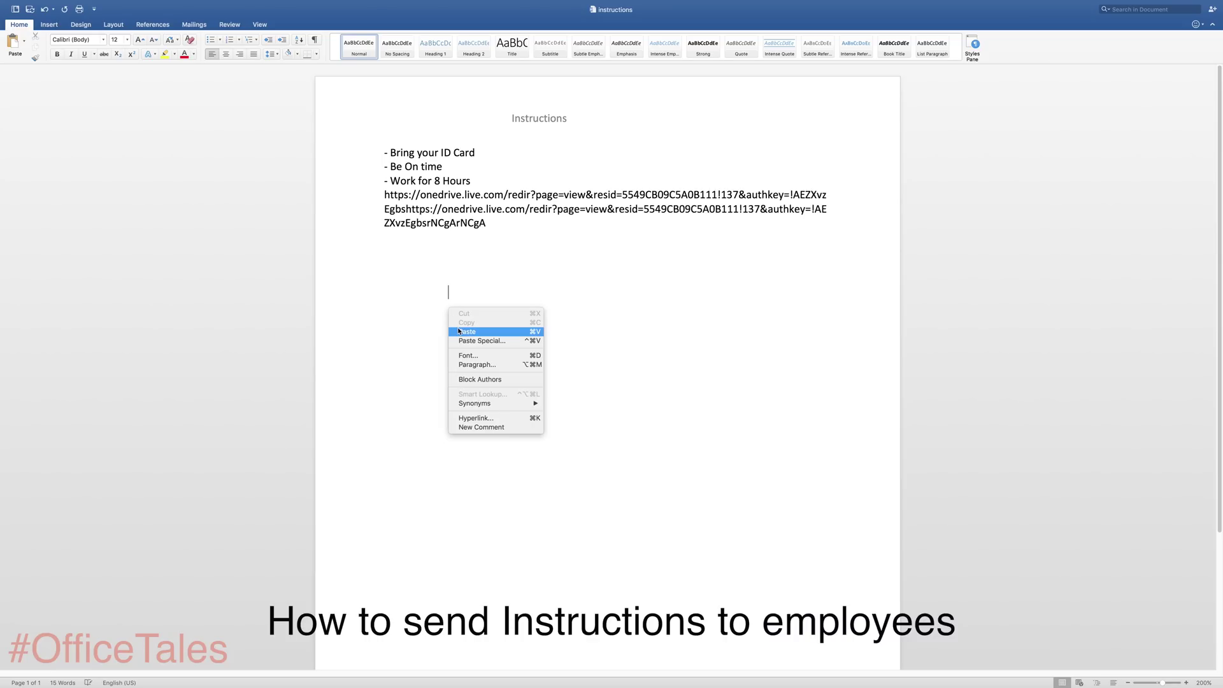
{"action": "left_click", "coordinate": [468, 331]}
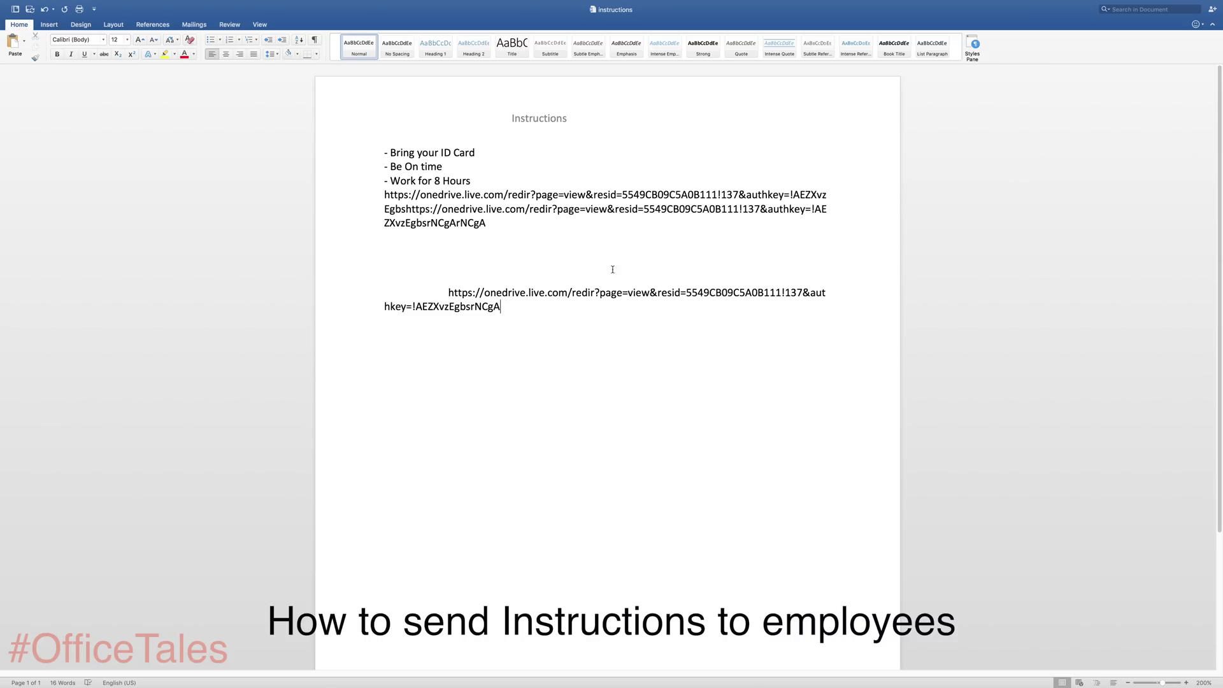